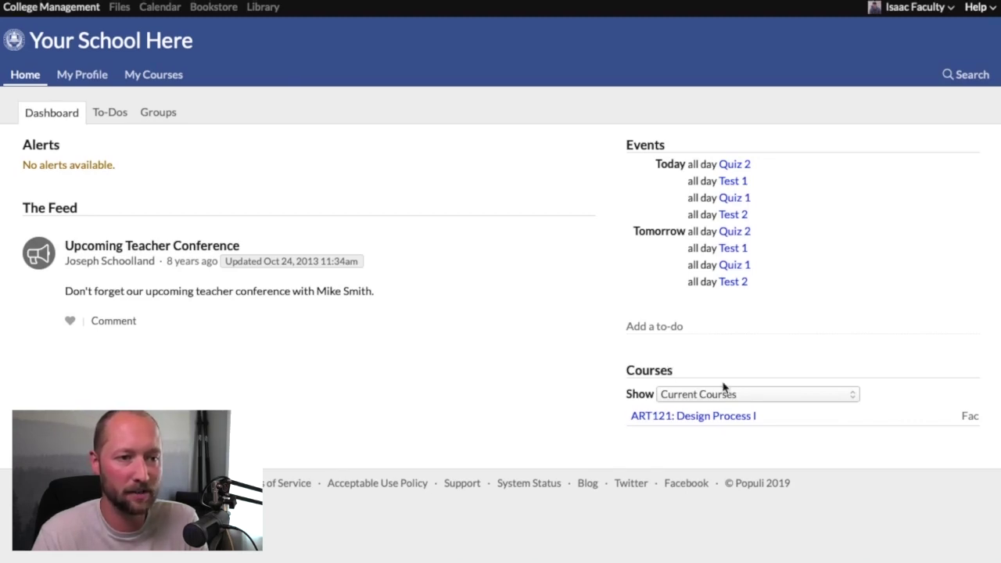
From My Courses, open ART121: Design Process I and go to its Gradebook.
{"action": "left_click", "coordinate": [779, 400]}
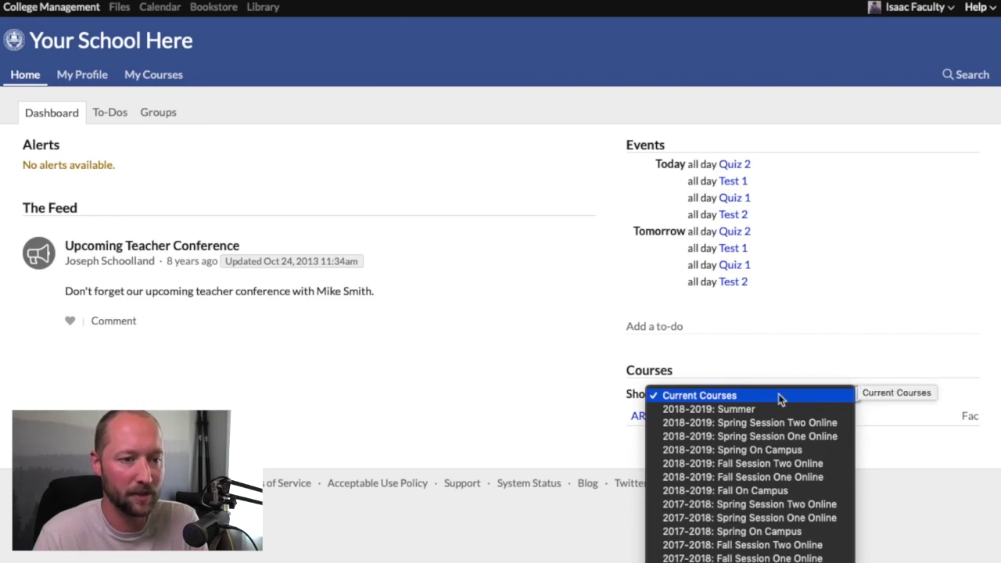
{"action": "left_click", "coordinate": [781, 371]}
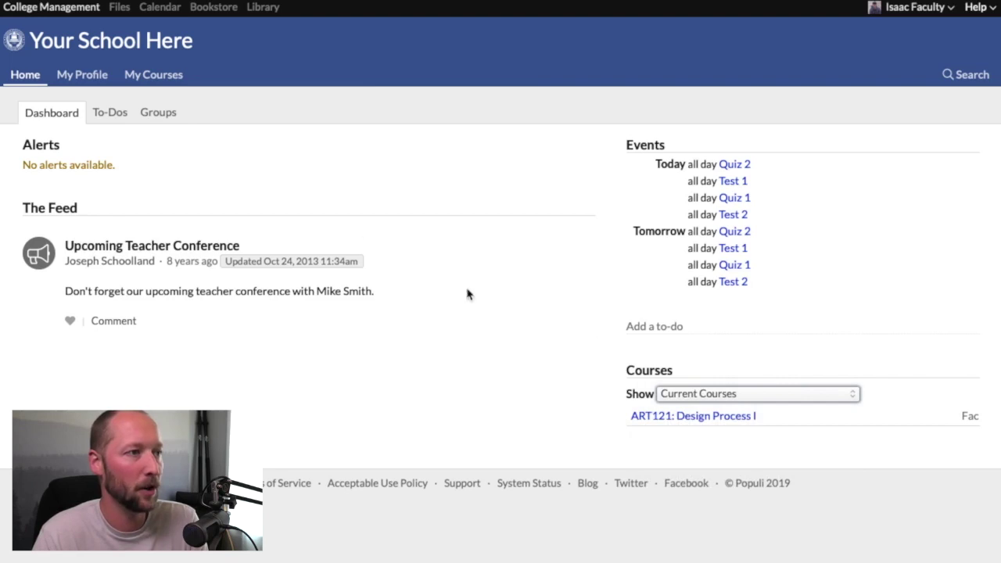
{"action": "left_click", "coordinate": [159, 74]}
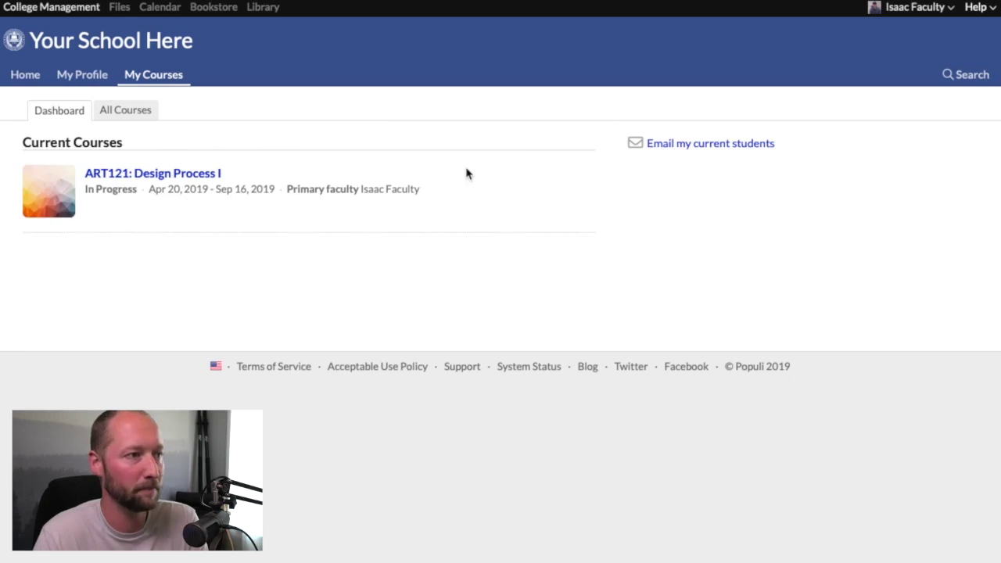
{"action": "left_click", "coordinate": [181, 173]}
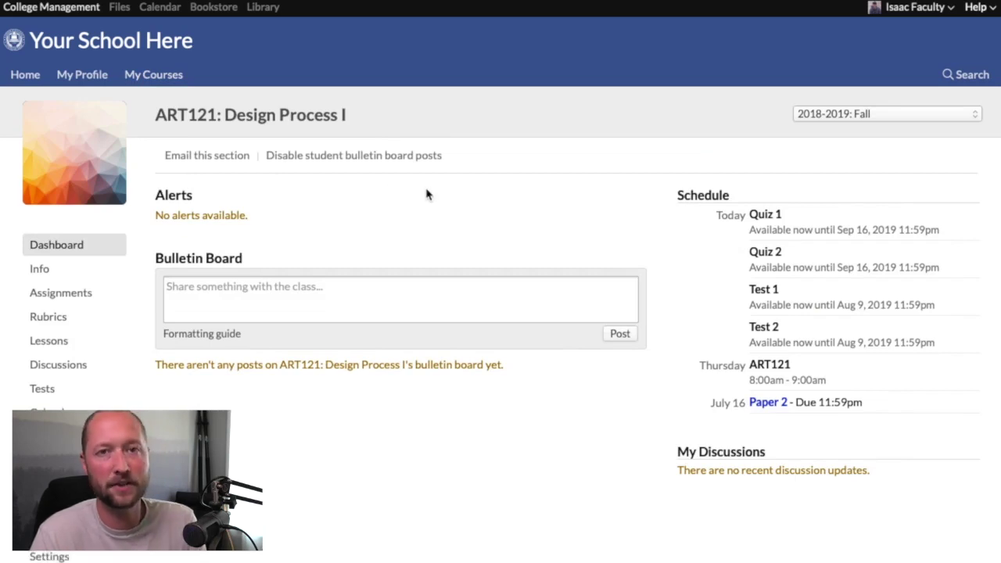
{"action": "scroll", "coordinate": [389, 347], "scroll_direction": "down", "scroll_amount": 1}
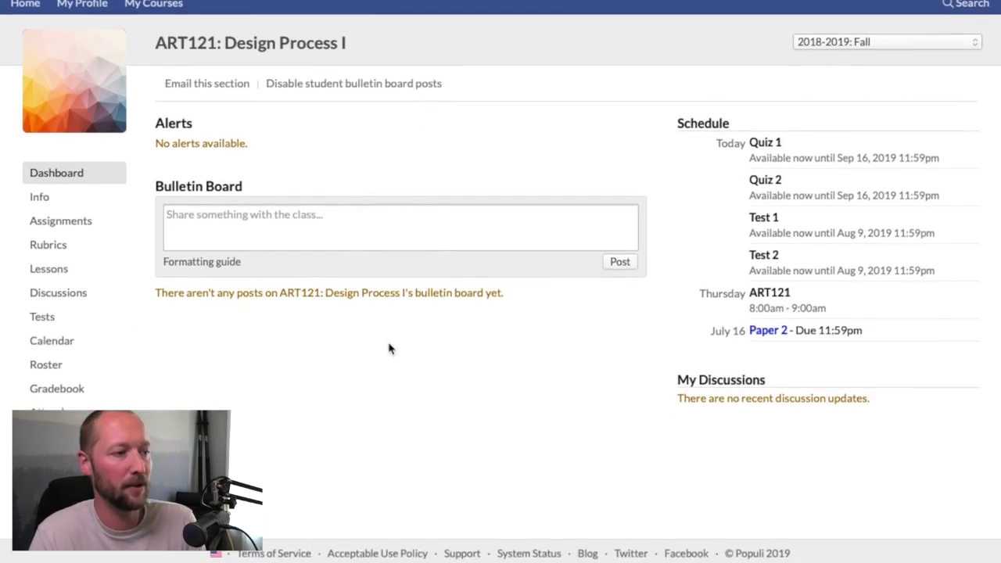
{"action": "left_click", "coordinate": [75, 398]}
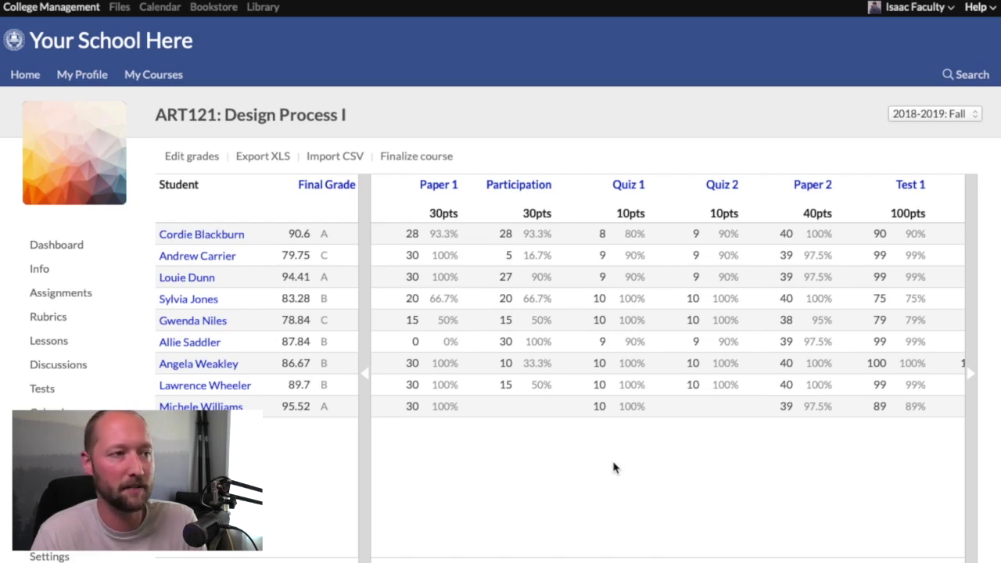
Put the gradebook in edit mode and enter a trial Participation score of 10.
{"action": "left_click", "coordinate": [196, 159]}
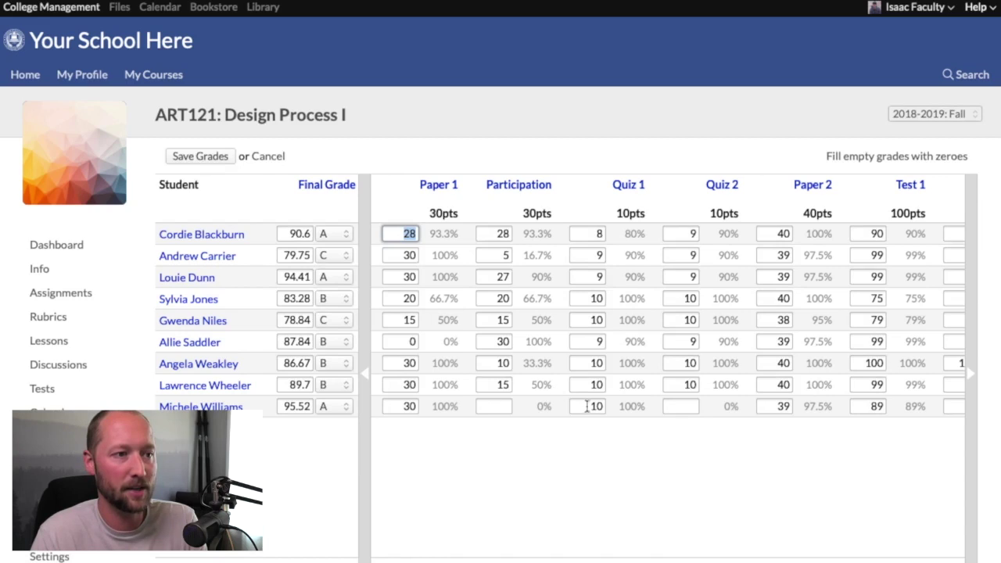
{"action": "left_click", "coordinate": [505, 364]}
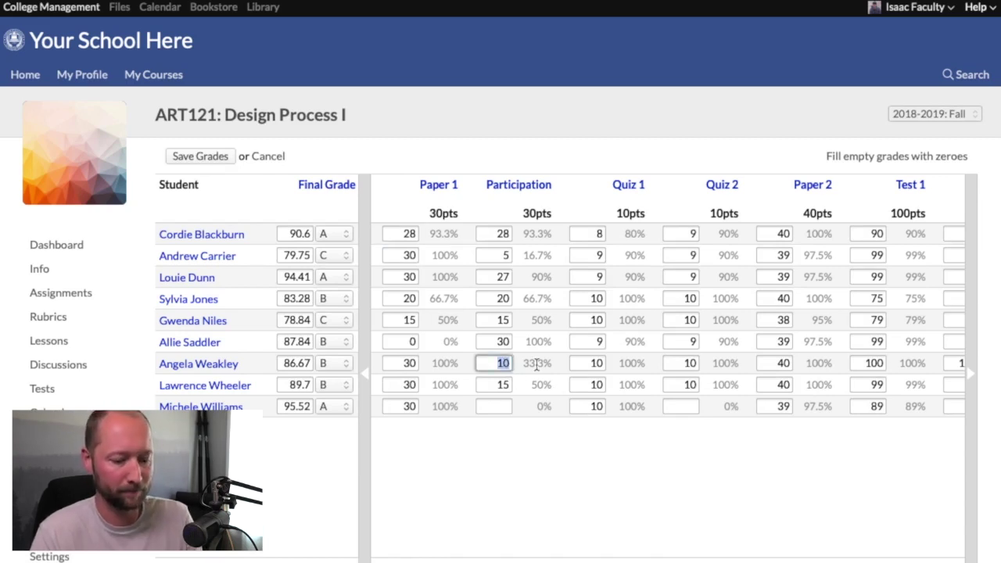
{"action": "type", "text": "9"}
{"action": "key", "text": "BackSpace"}
{"action": "type", "text": "10"}
{"action": "left_click", "coordinate": [591, 447]}
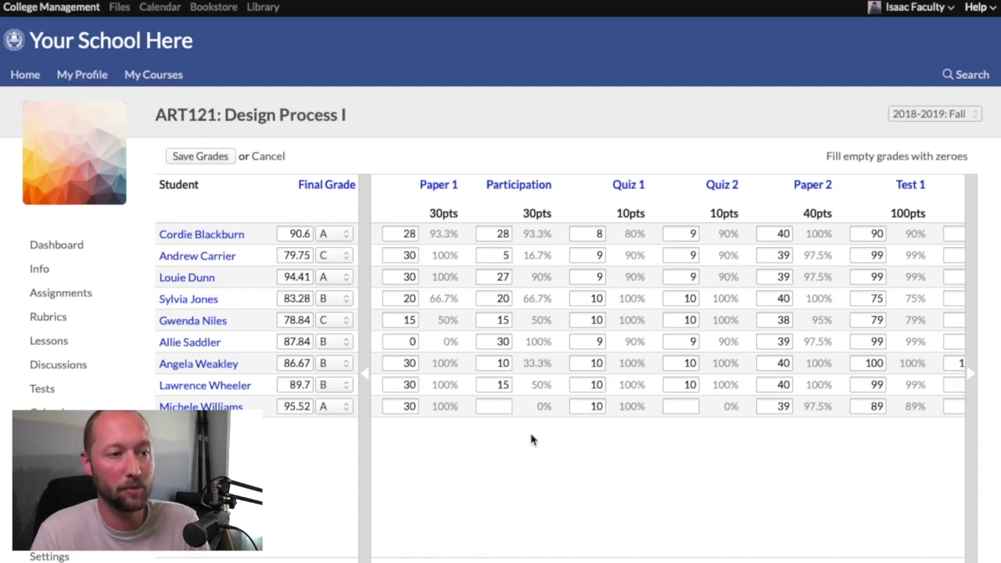
Try 0 for the last student's missing Participation score, then leave it blank.
{"action": "left_click", "coordinate": [510, 406]}
{"action": "type", "text": "0"}
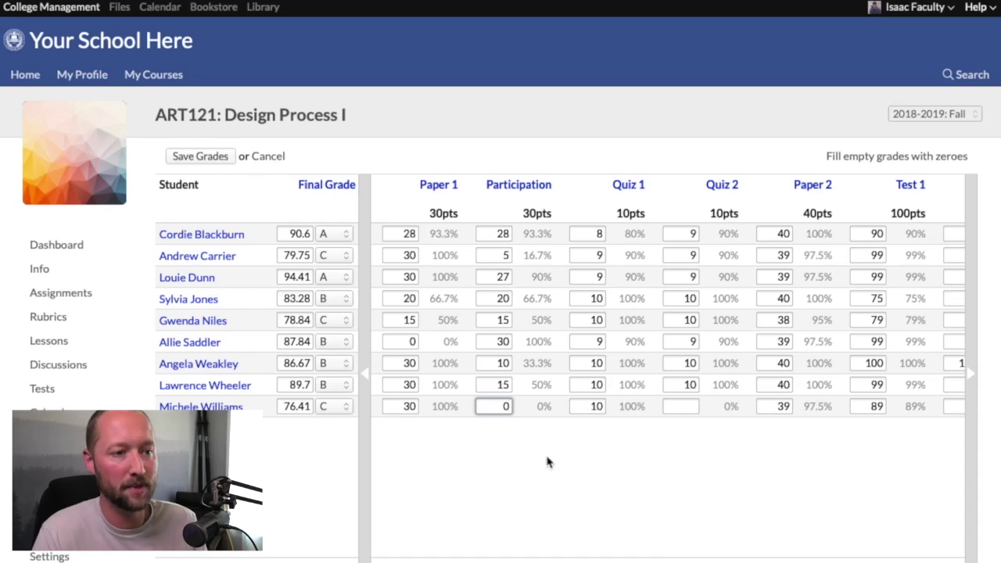
{"action": "key", "text": "BackSpace"}
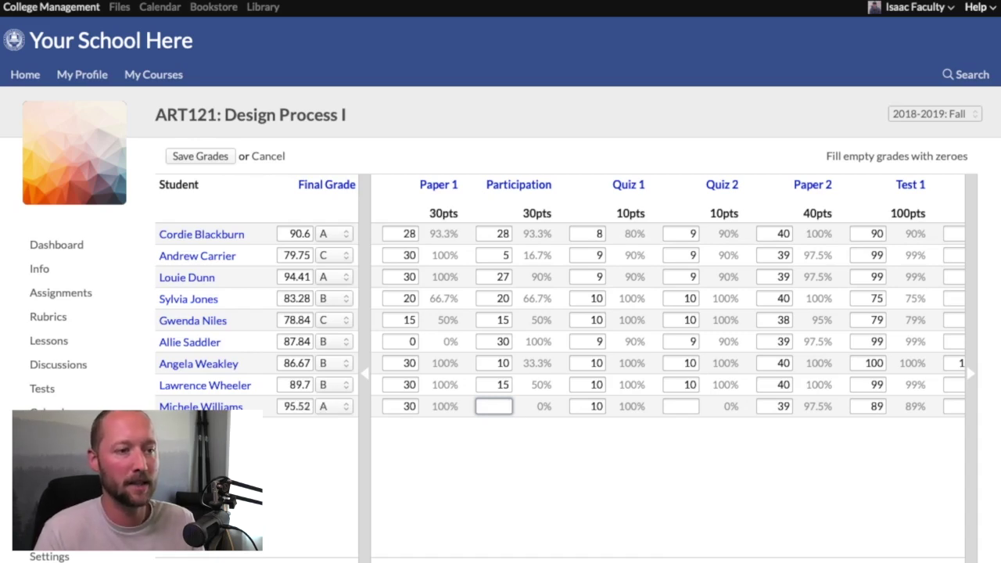
{"action": "left_click", "coordinate": [568, 477]}
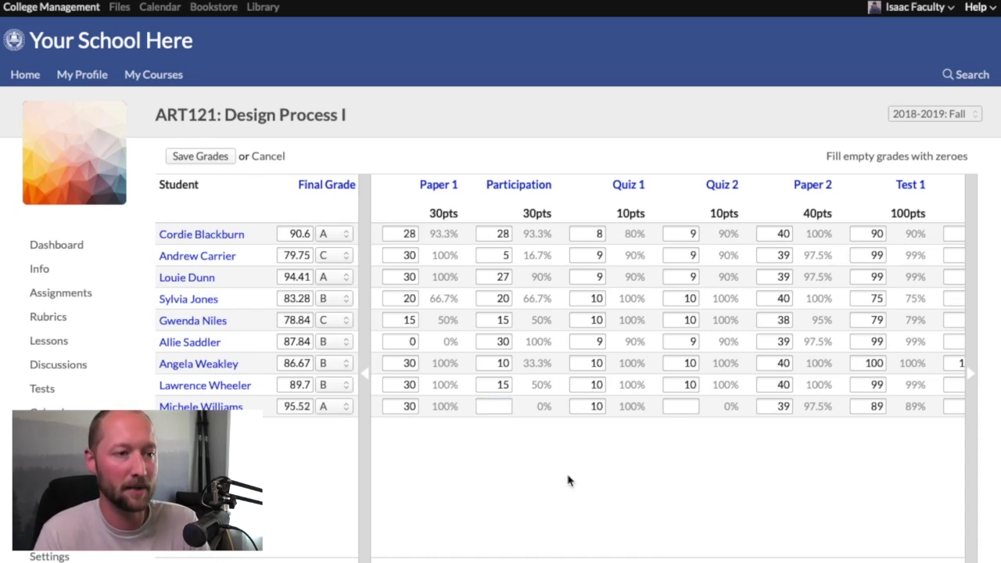
Try 10 and then 9 for the last student's Quiz 2 score, leave it blank, and scroll the columns to Test 2 and back to Paper 1.
{"action": "left_click", "coordinate": [682, 406]}
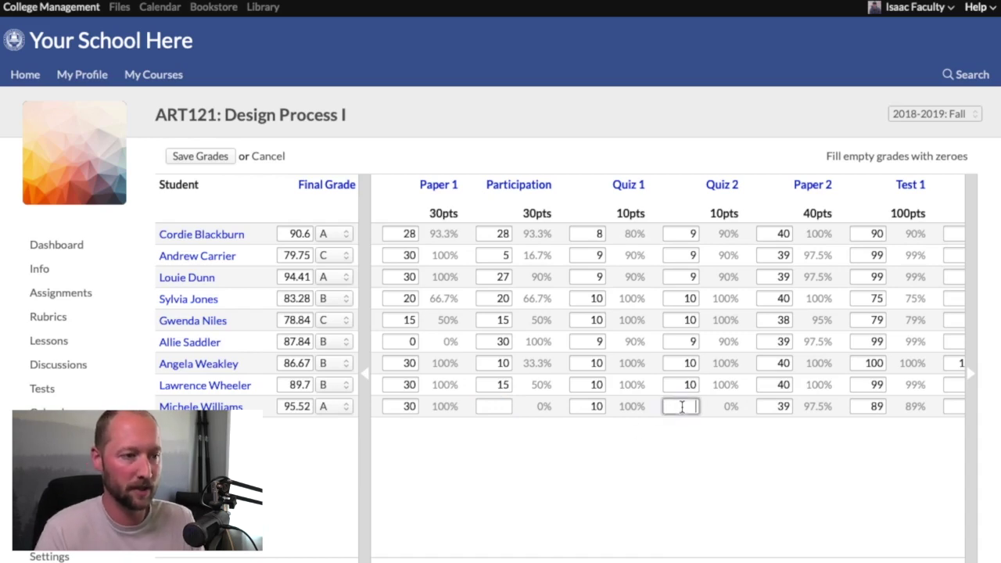
{"action": "type", "text": "10"}
{"action": "key", "text": "BackSpace"}
{"action": "key", "text": "BackSpace"}
{"action": "type", "text": "9"}
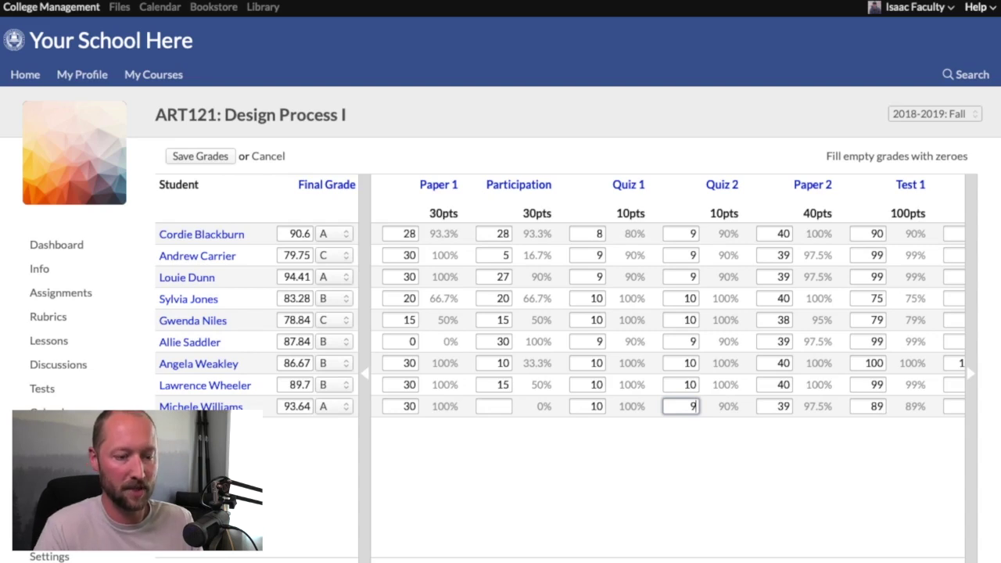
{"action": "key", "text": "BackSpace"}
{"action": "left_click", "coordinate": [704, 470]}
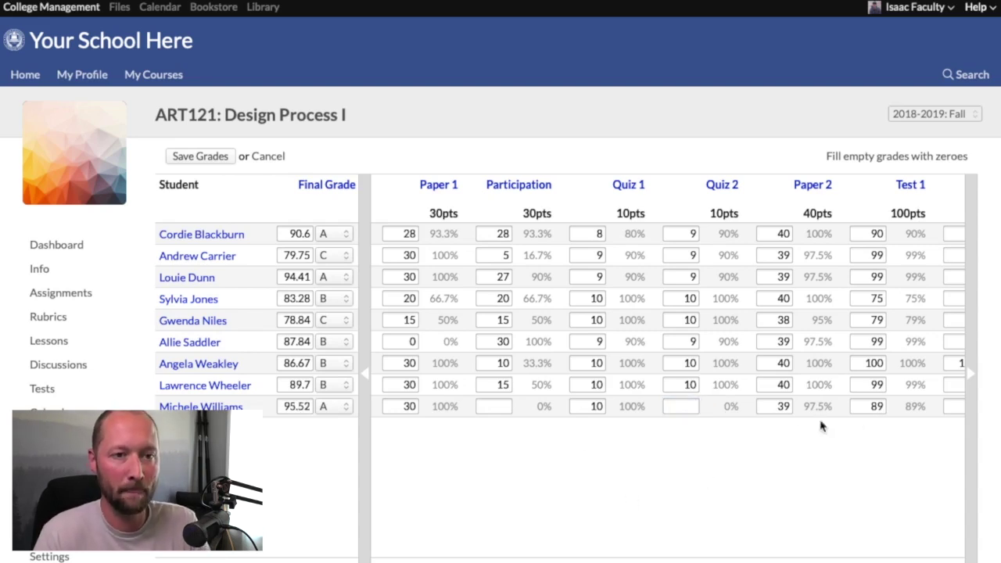
{"action": "left_click", "coordinate": [974, 379]}
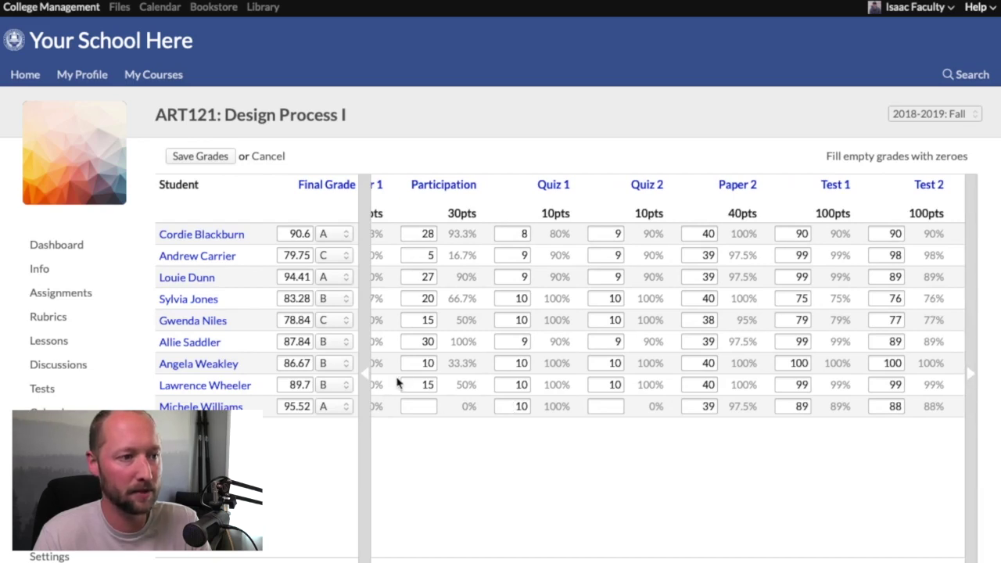
{"action": "left_click", "coordinate": [364, 377]}
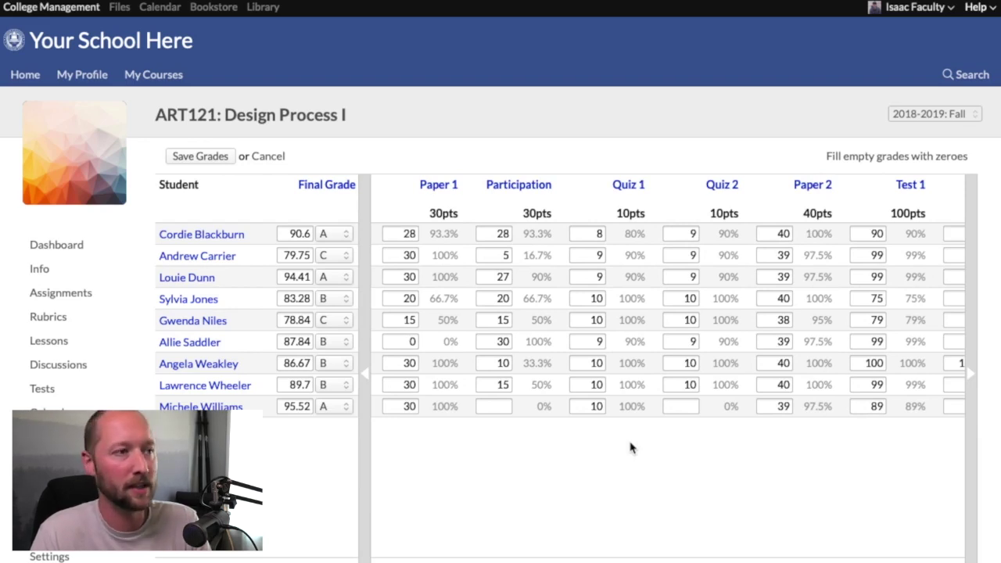
Save the grades and open the Final Grade & Attendance overview.
{"action": "left_click", "coordinate": [213, 158]}
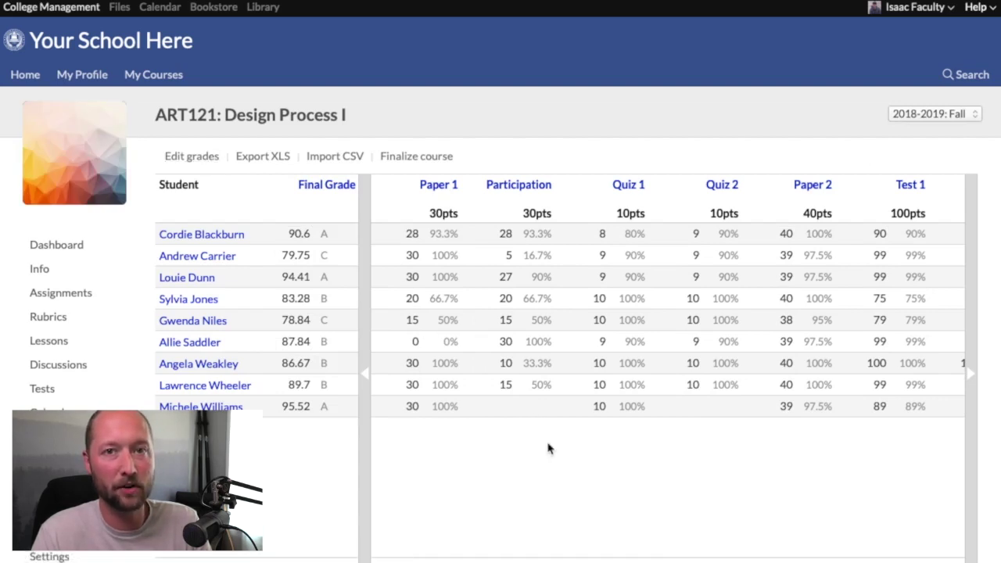
{"action": "left_click", "coordinate": [327, 189]}
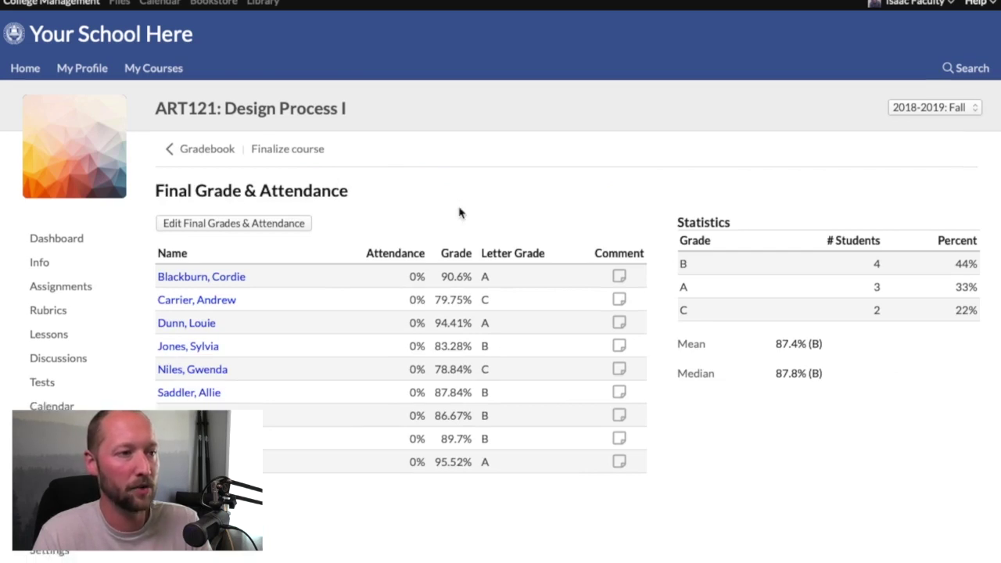
Save the course comment 'Doing great!' for the first student.
{"action": "scroll", "coordinate": [462, 212], "scroll_direction": "down", "scroll_amount": 1}
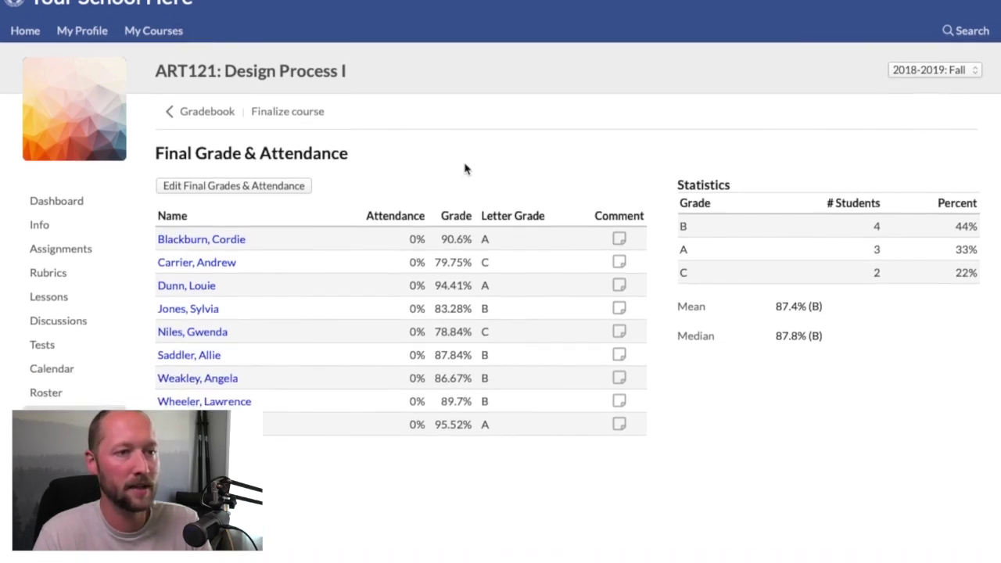
{"action": "left_click", "coordinate": [621, 240]}
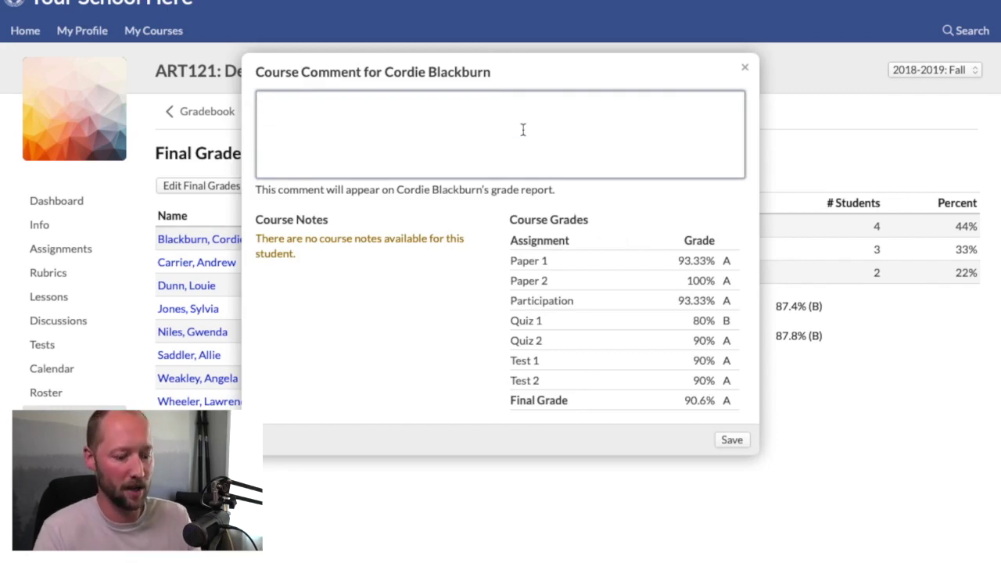
{"action": "type", "text": "Doing great!"}
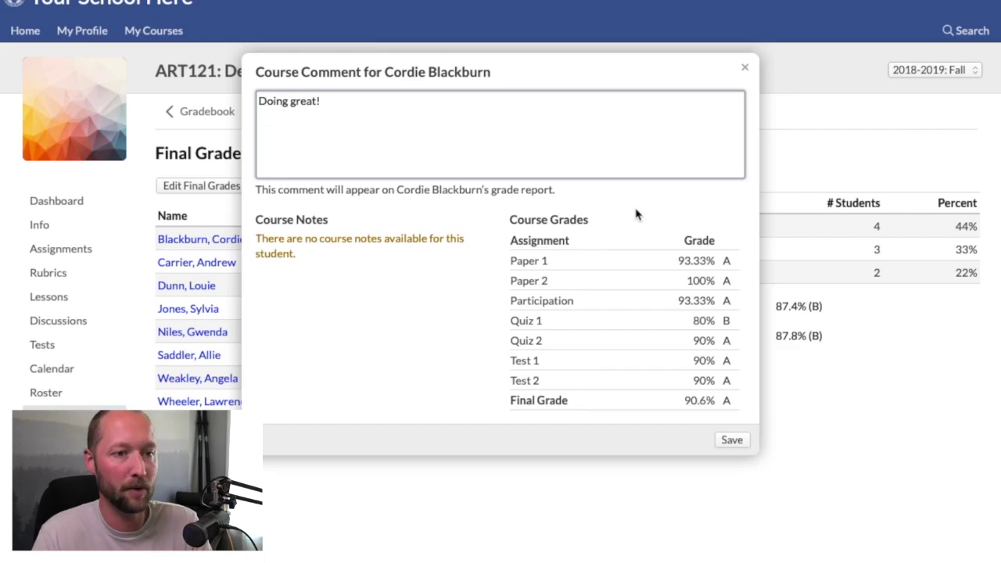
{"action": "left_click", "coordinate": [738, 443]}
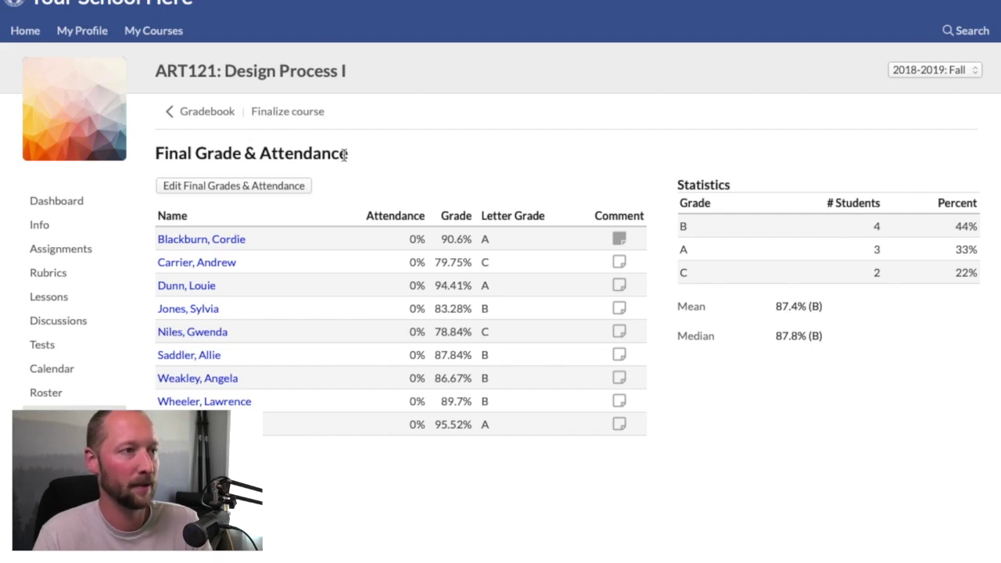
Return to the ART121 gradebook and choose Finalize course.
{"action": "left_click", "coordinate": [211, 115]}
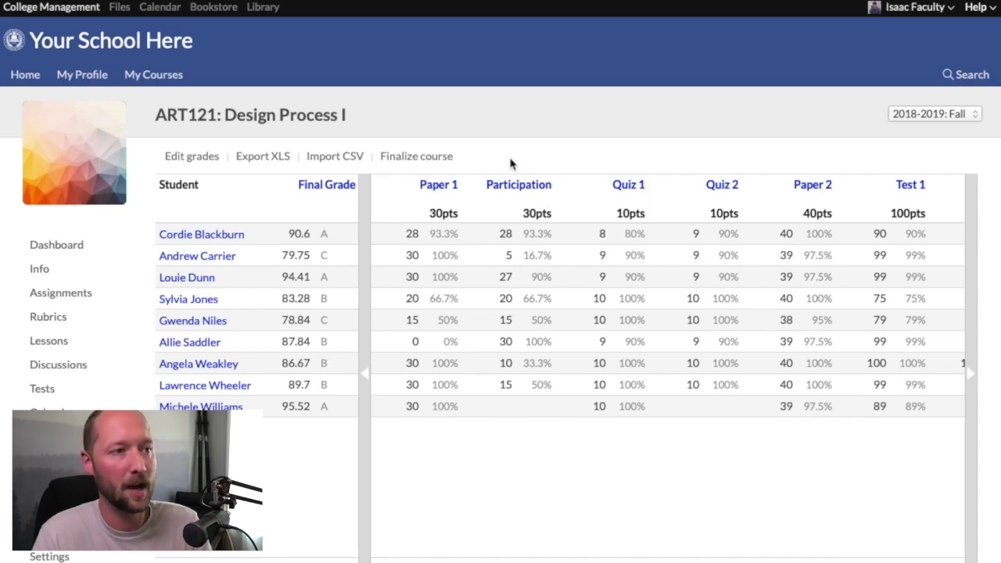
{"action": "left_click", "coordinate": [444, 157]}
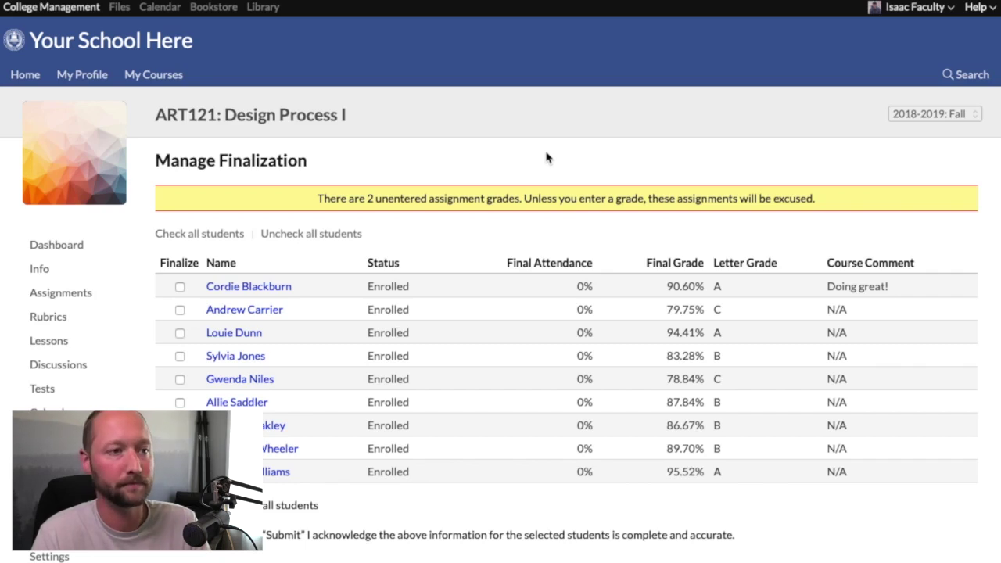
Mark all three students for finalization, check 'Finalize course and all students', and submit.
{"action": "scroll", "coordinate": [496, 167], "scroll_direction": "down", "scroll_amount": 1}
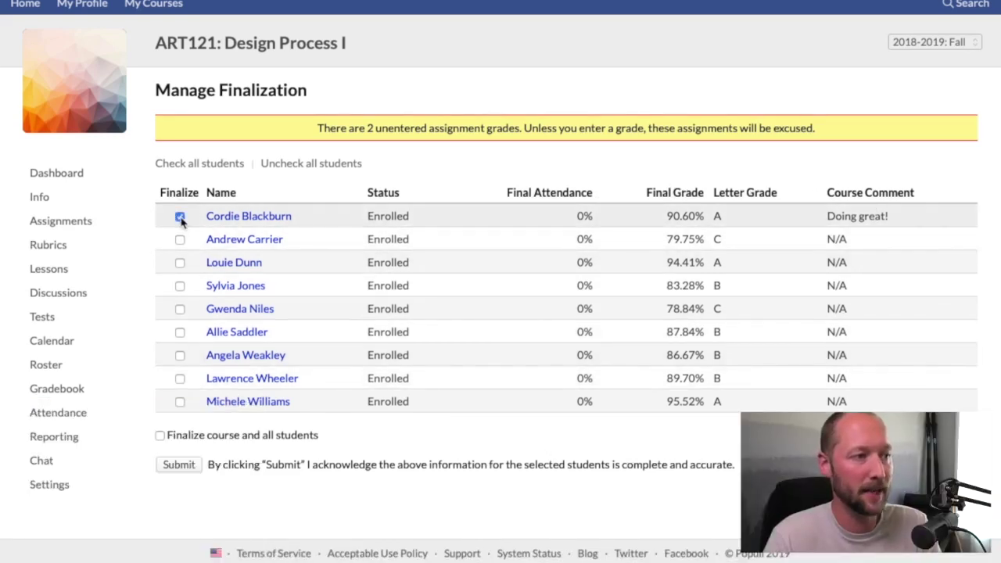
{"action": "left_click", "coordinate": [180, 218]}
{"action": "left_click", "coordinate": [180, 241]}
{"action": "left_click", "coordinate": [180, 263]}
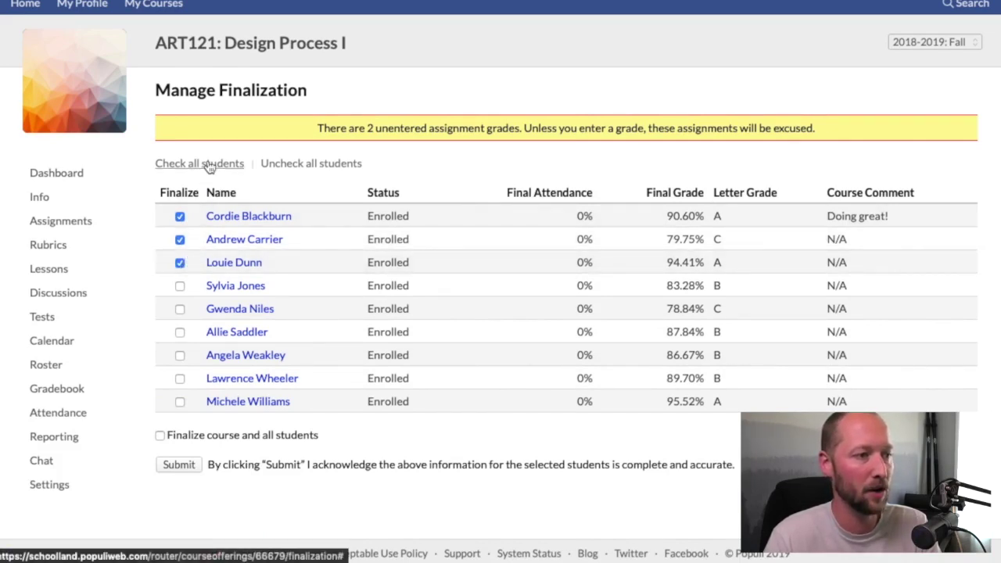
{"action": "left_click", "coordinate": [160, 436]}
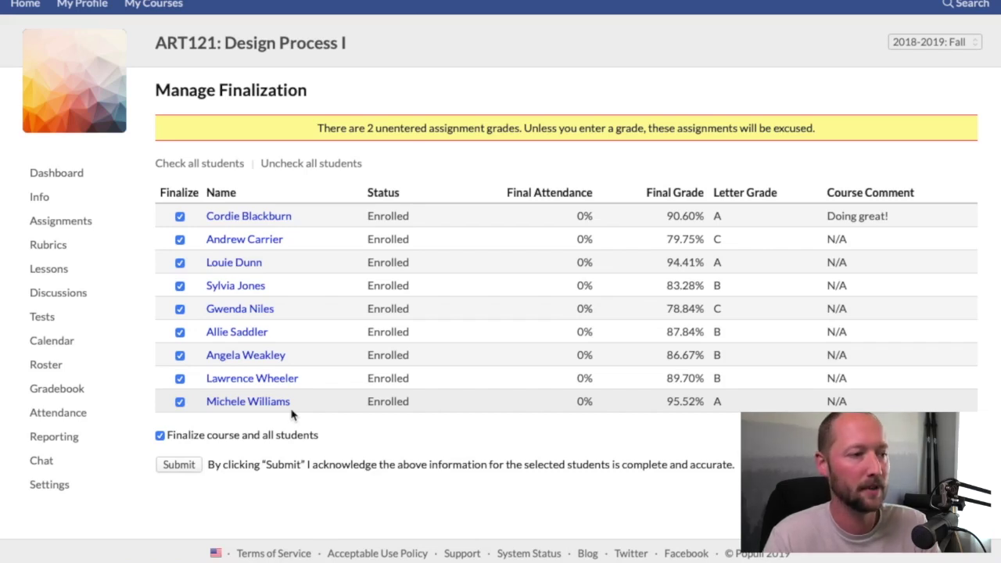
{"action": "left_click", "coordinate": [179, 469]}
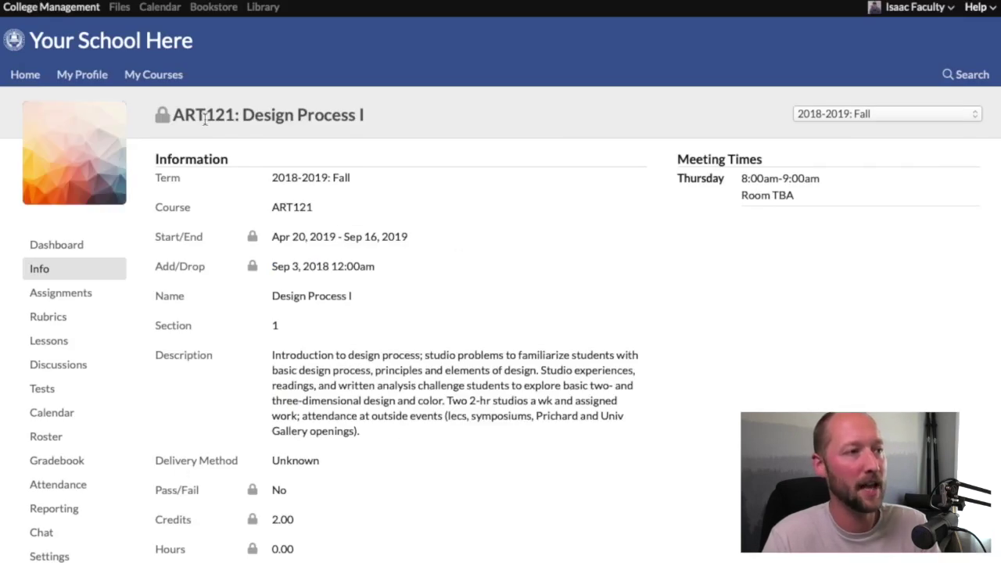
{"action": "mouse_move", "coordinate": [165, 117]}
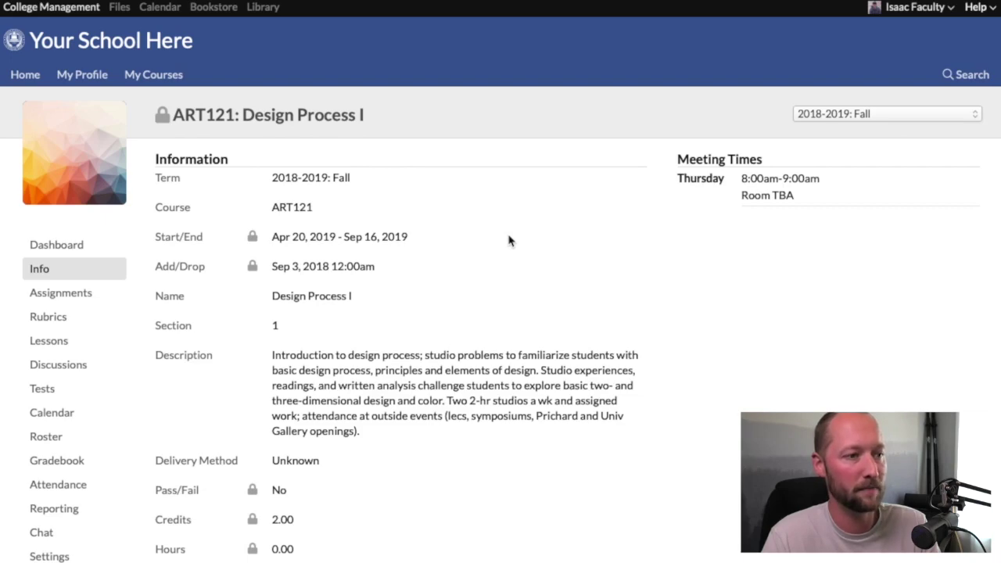
{"action": "scroll", "coordinate": [508, 240], "scroll_direction": "down", "scroll_amount": 3}
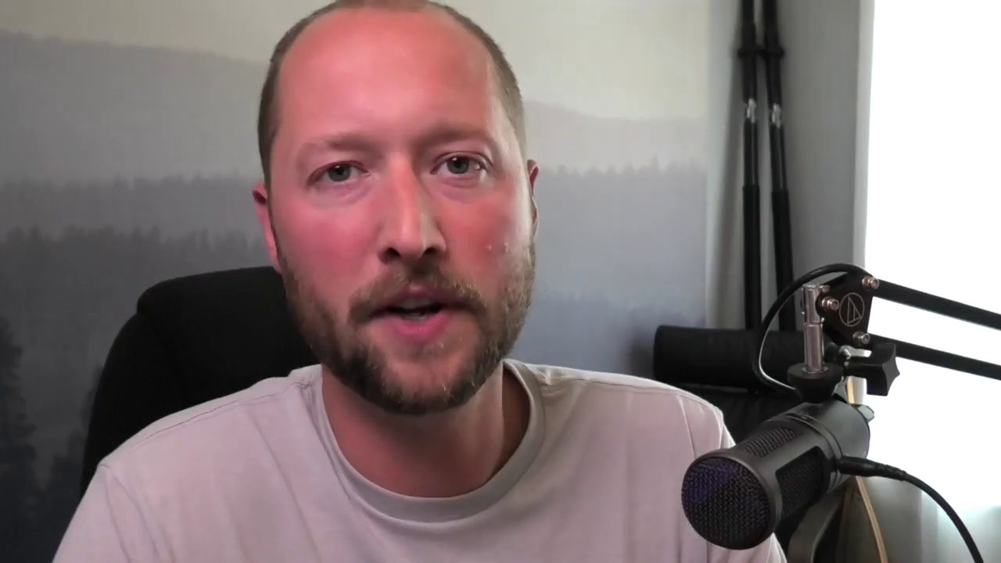